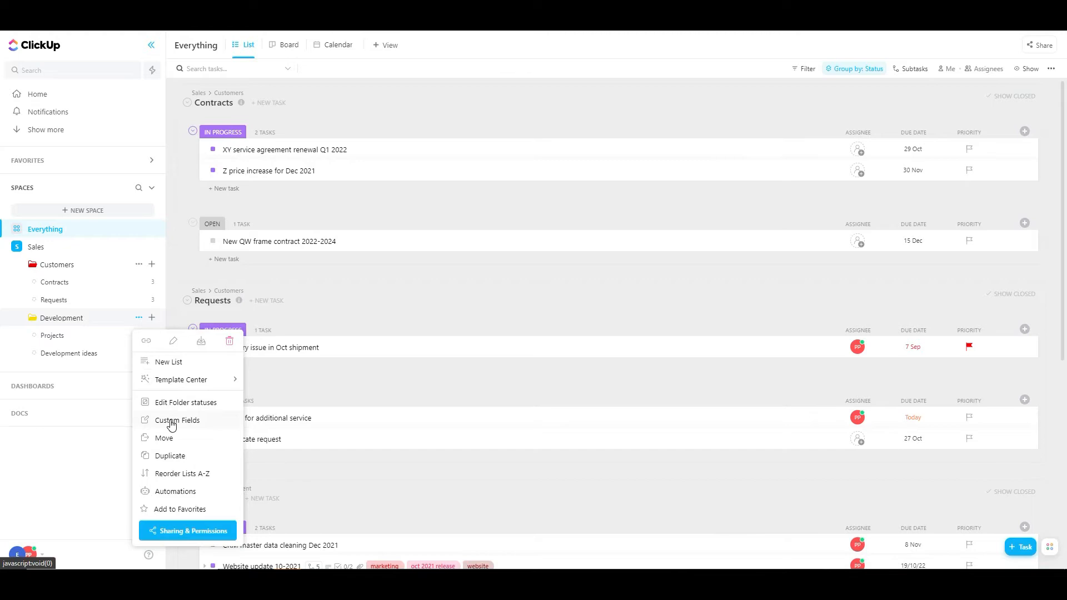
Step: Examine the custom field types available in the Everything list, including what a Progress (Auto) field can track
click(118, 456)
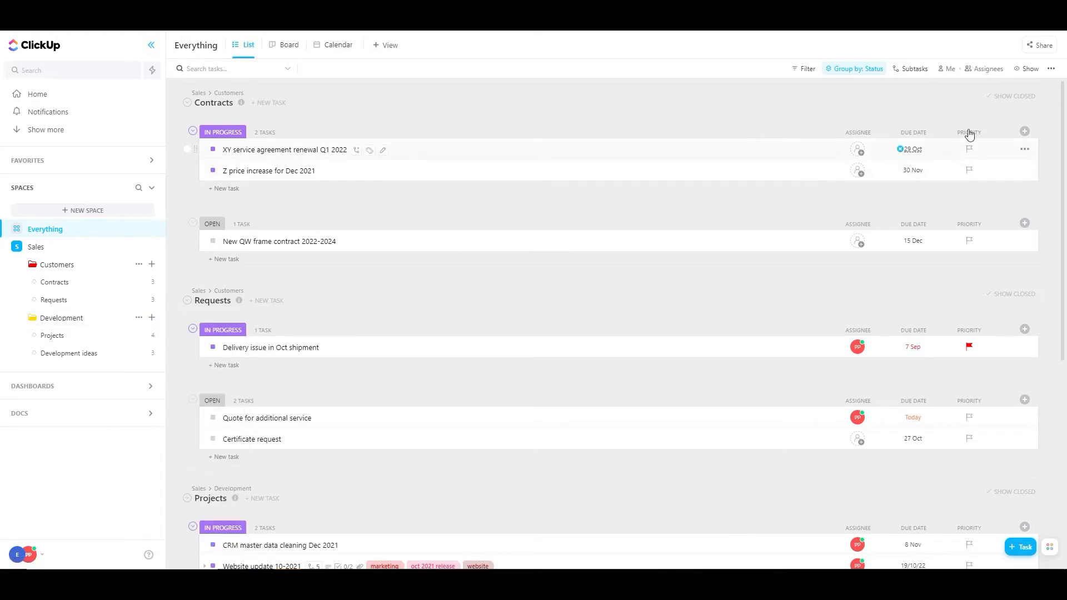
click(1024, 132)
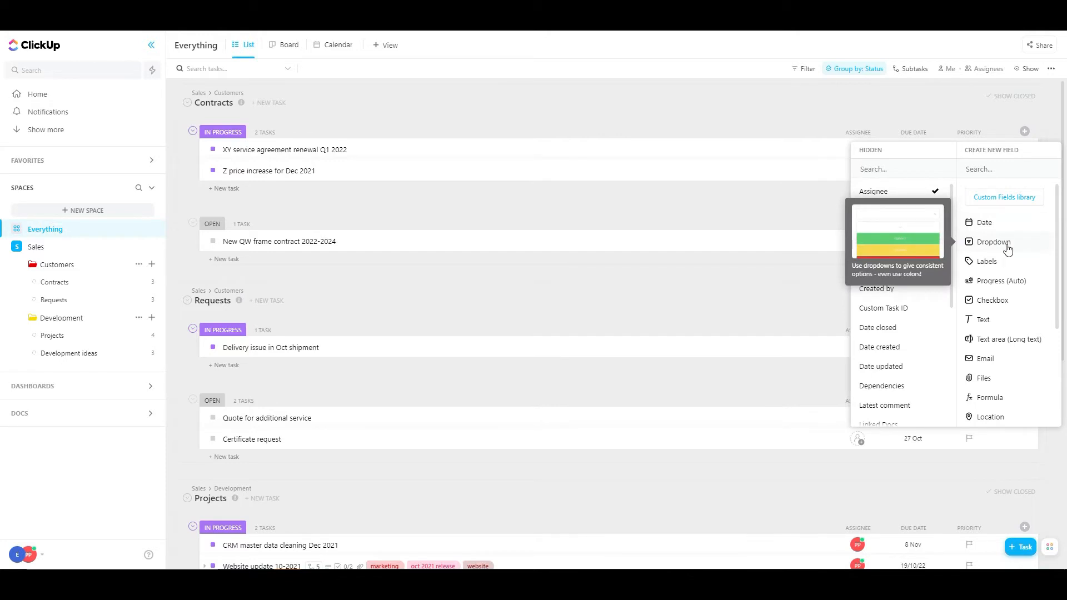
click(1003, 281)
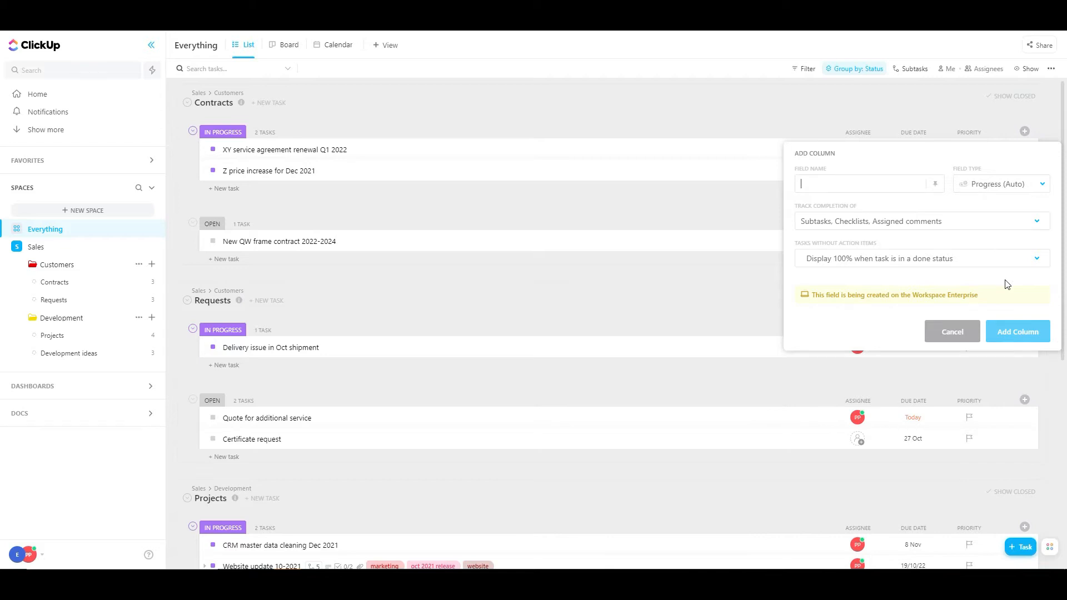
click(1002, 230)
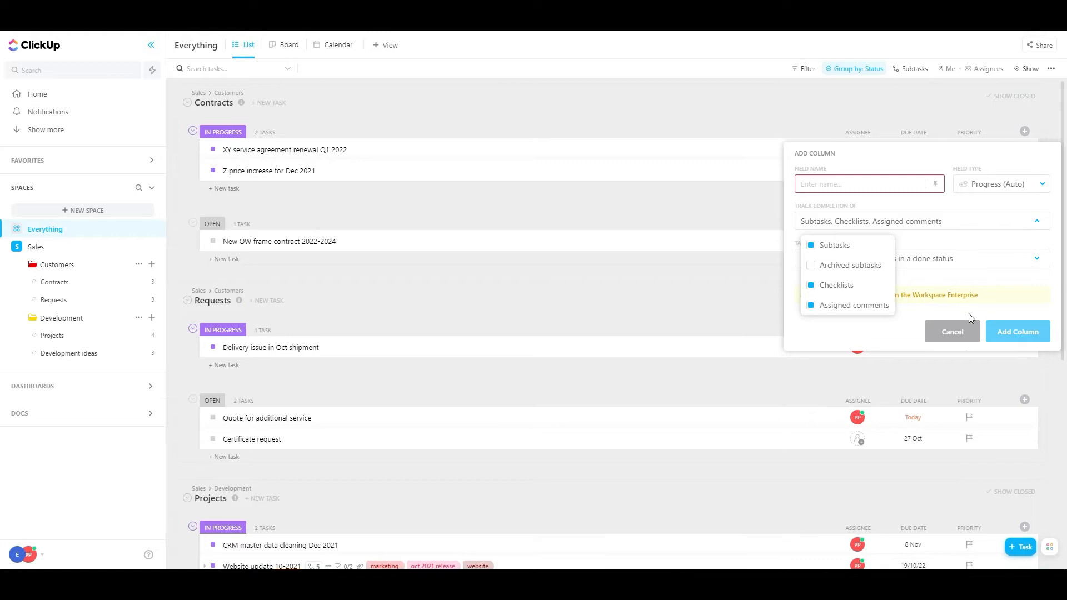
click(963, 331)
click(963, 331)
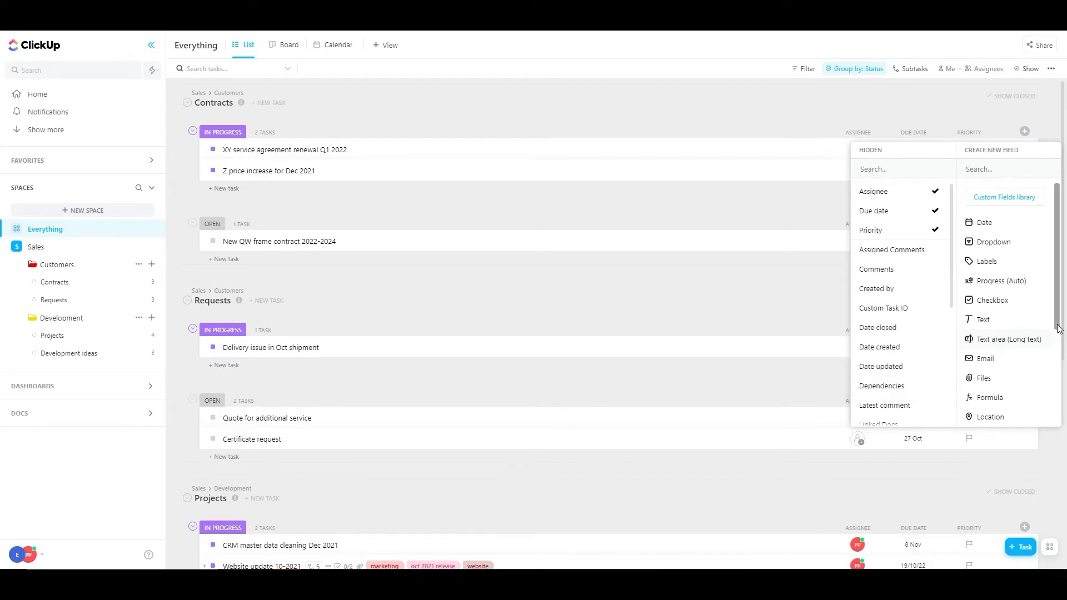
drag(1060, 326, 1060, 392)
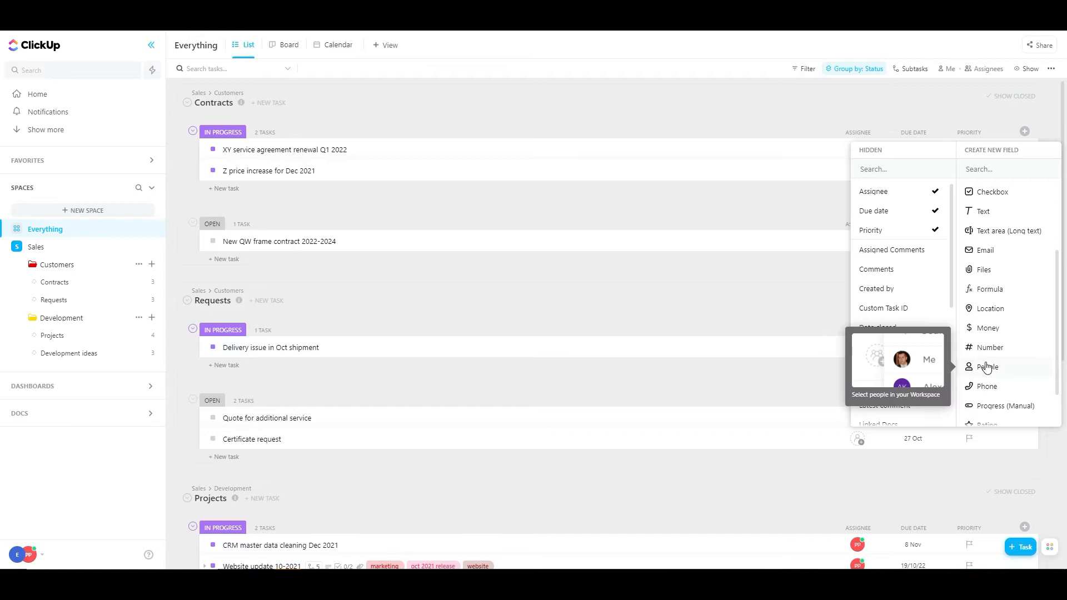
click(990, 411)
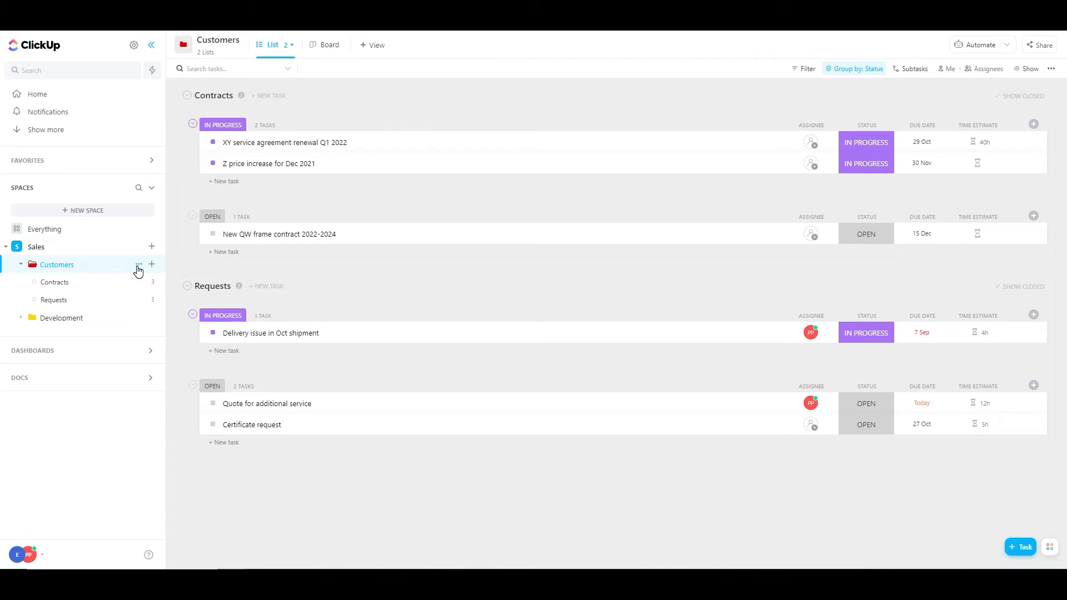
Step: Define a dropdown custom field named Market area in the Customers folder with the options East, West and Central
click(1034, 124)
click(995, 235)
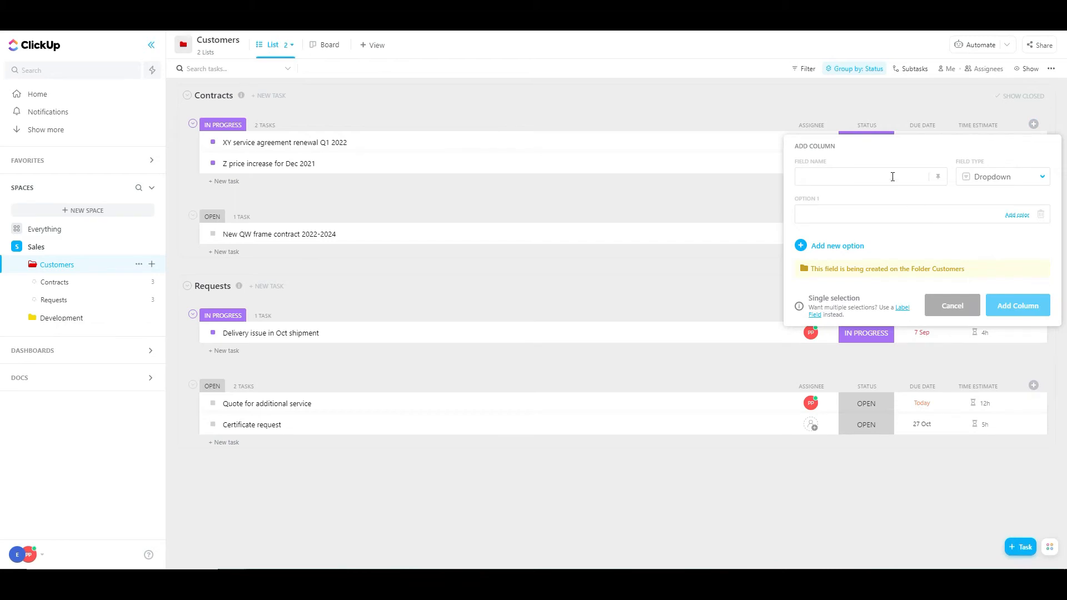
text(Market area)
click(885, 216)
text(East)
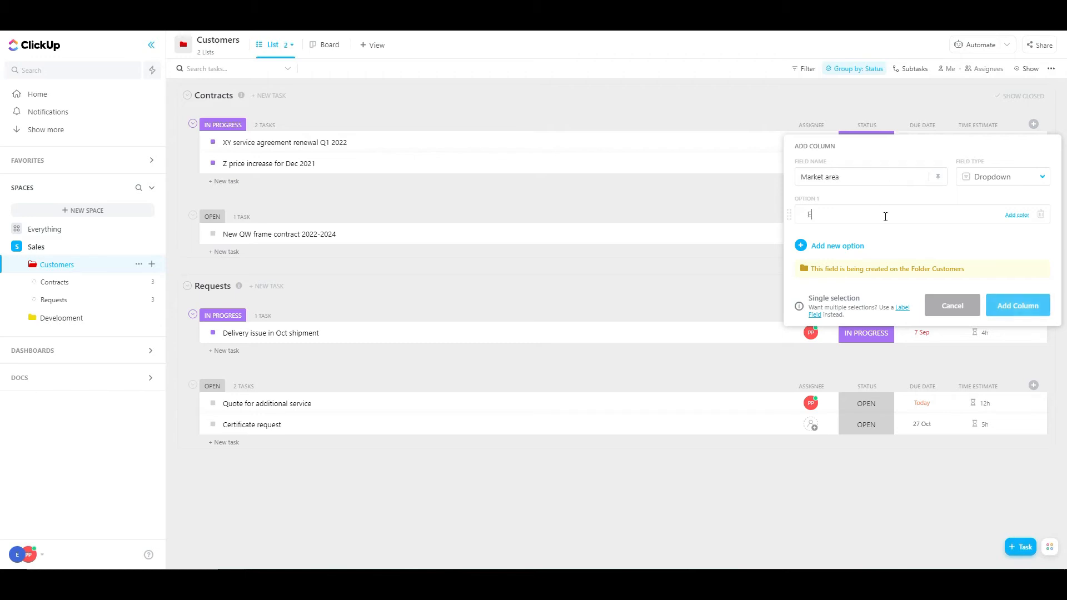
key(Return)
text(West)
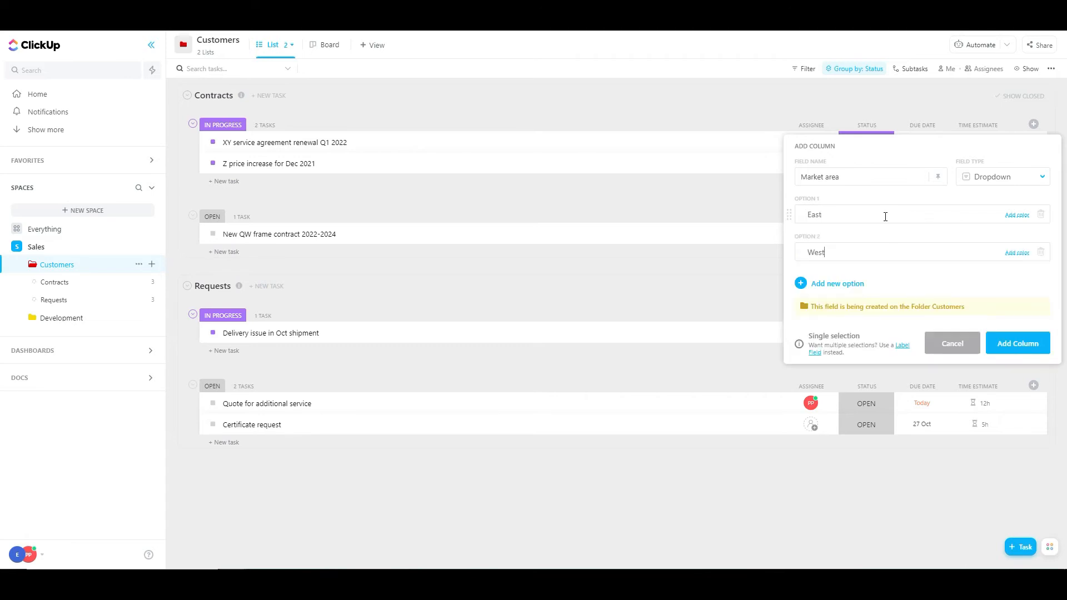
key(Return)
text(Central)
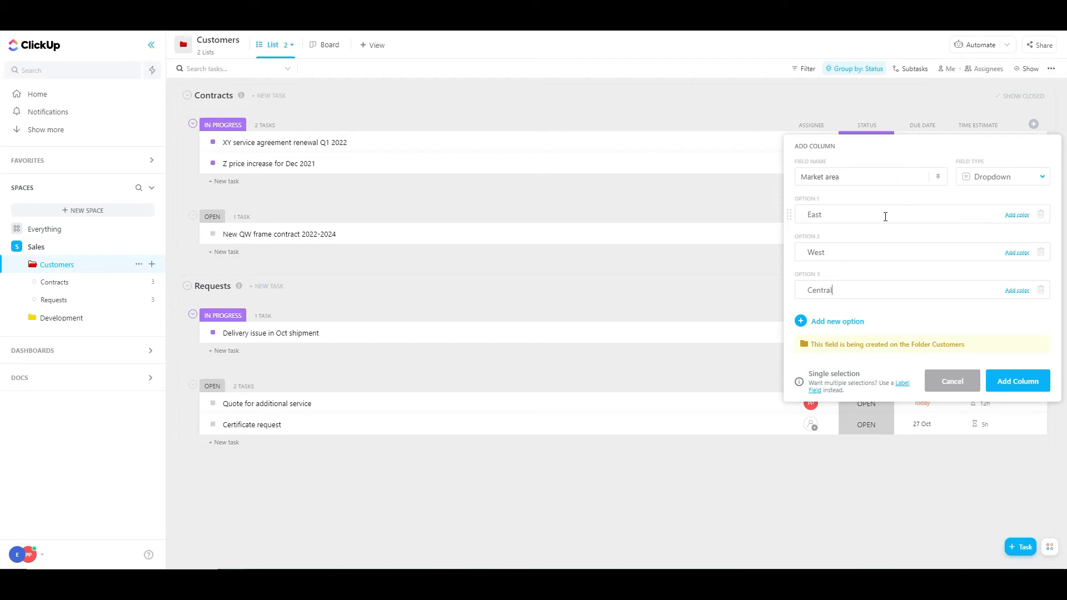
Step: Color the Market area options pink for East, yellow for West and blue for Central, and add the column
click(1018, 220)
click(1013, 233)
click(1017, 253)
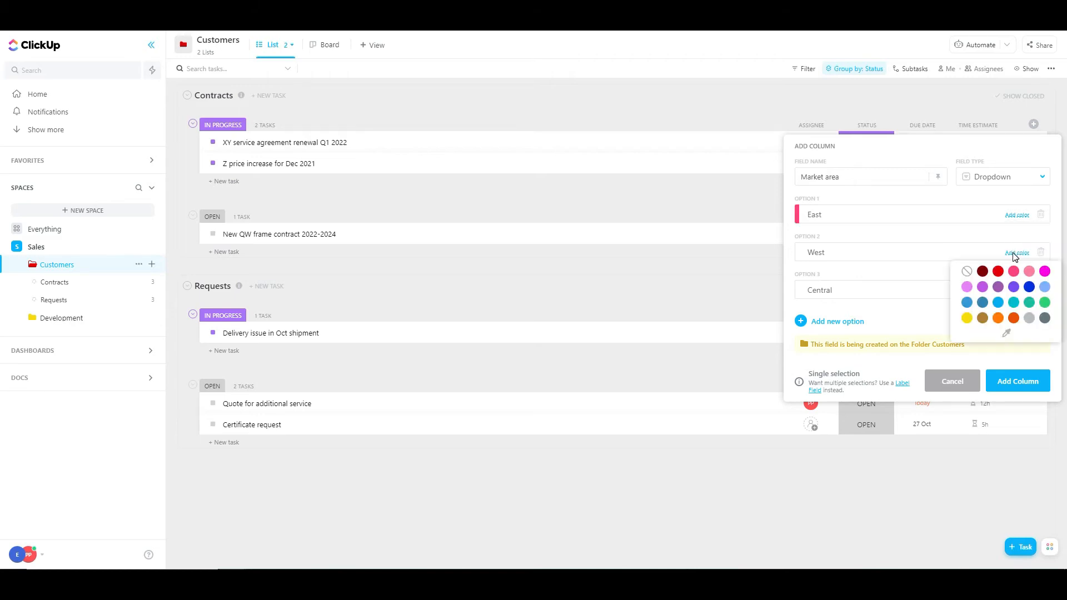
click(965, 322)
click(1017, 291)
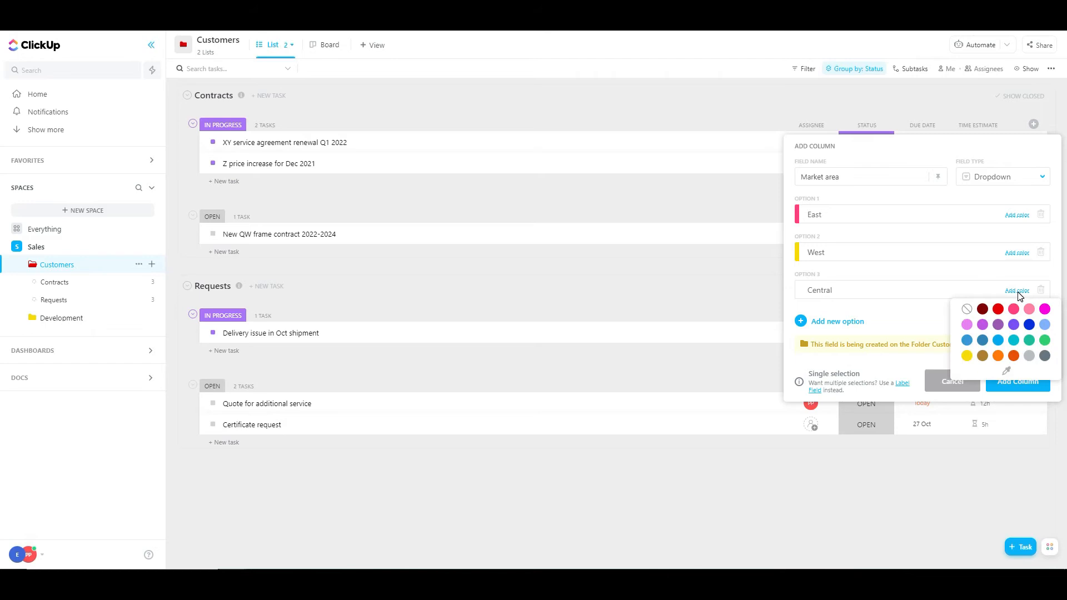
click(1029, 324)
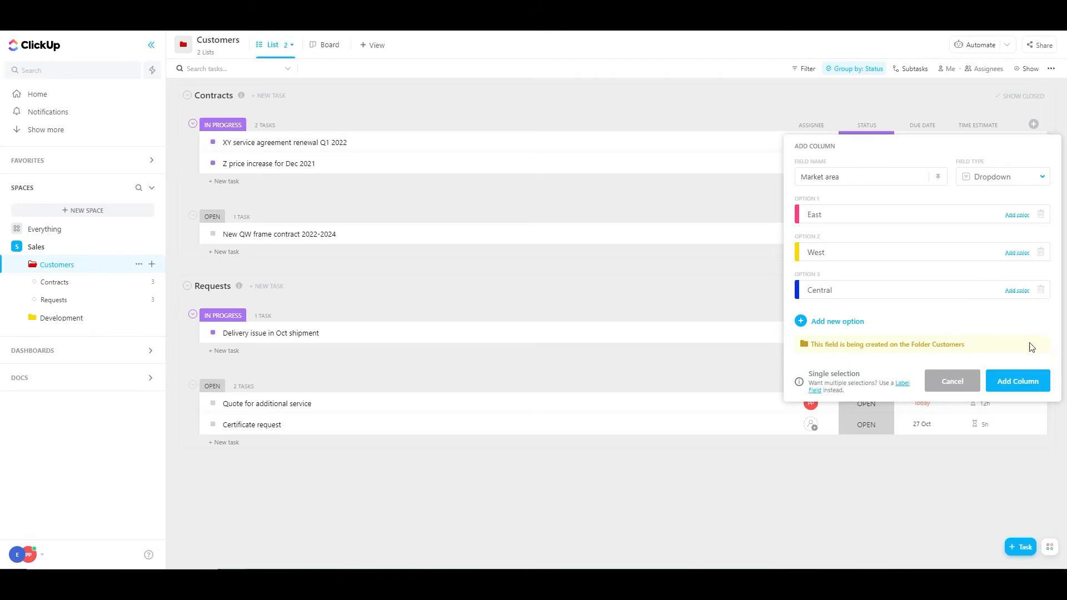
click(1023, 389)
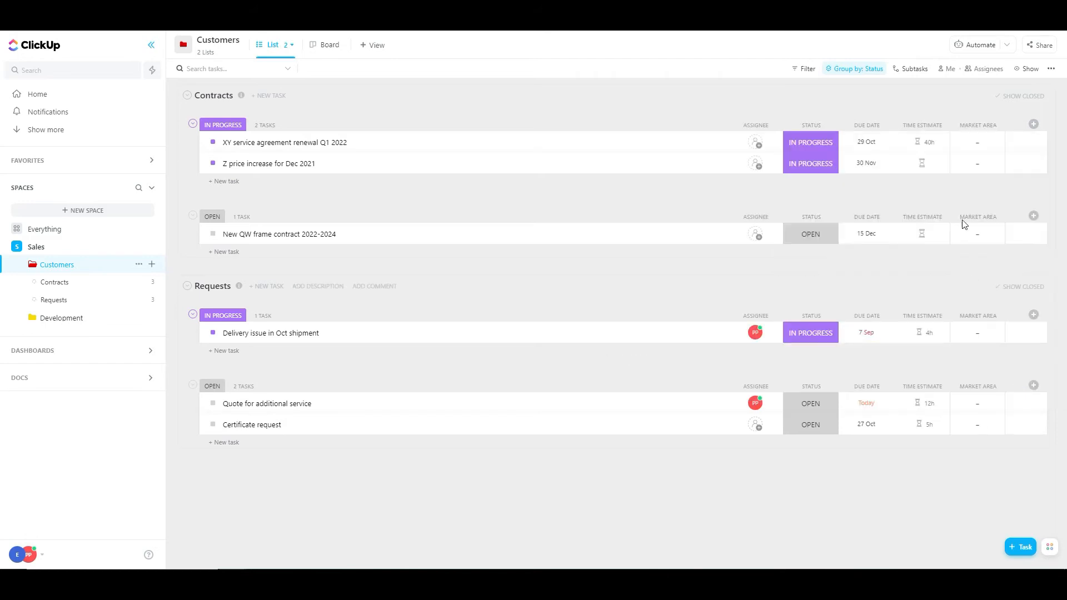
Step: Set Market area to East for the XY service agreement renewal, West for the Z price increase and Central for the QW frame contract
click(979, 146)
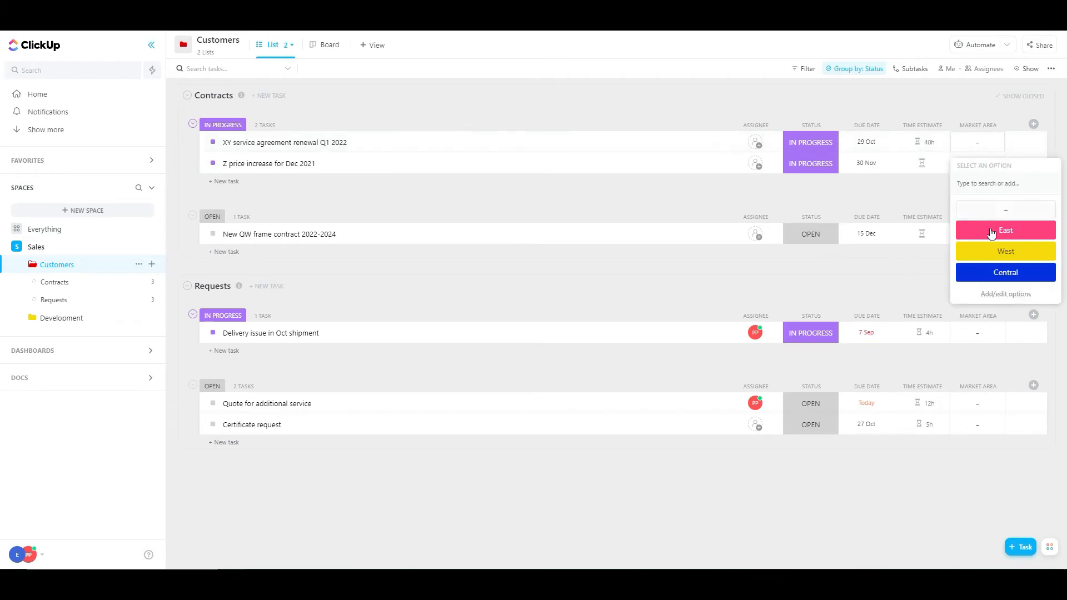
click(992, 234)
click(981, 168)
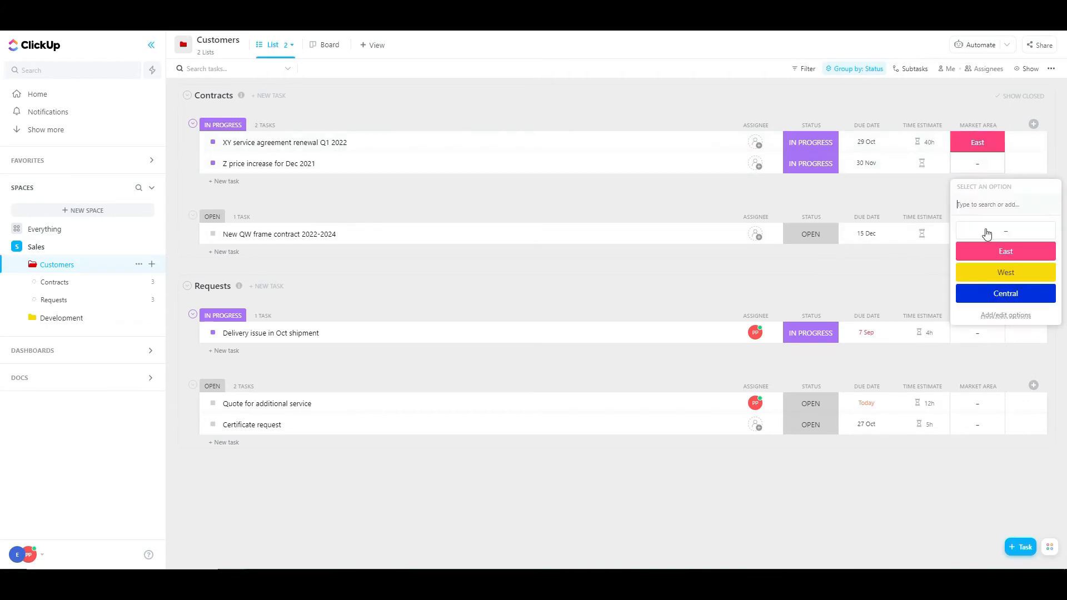
click(993, 273)
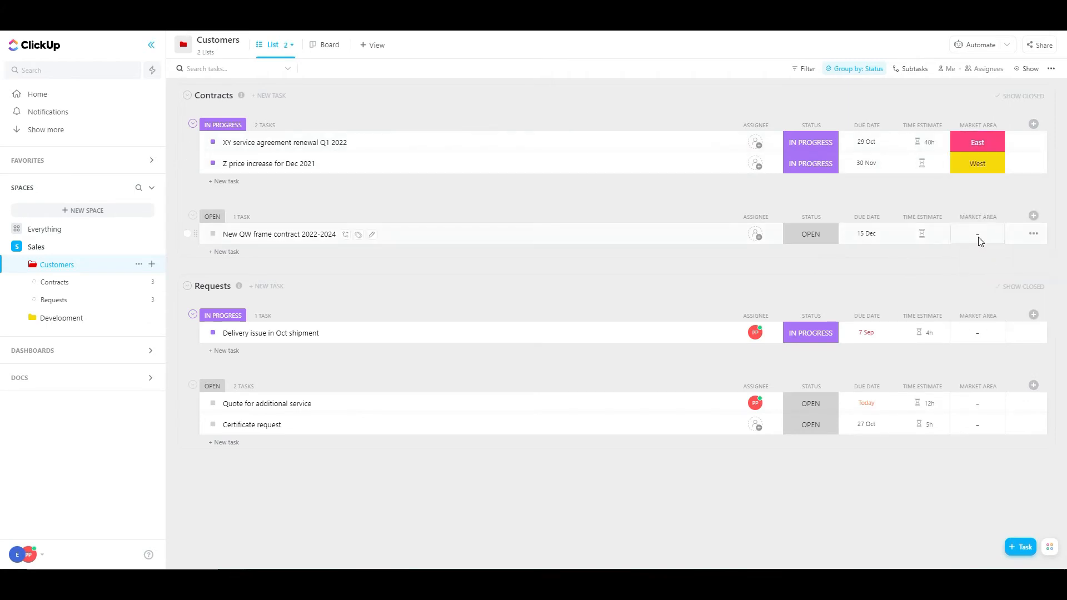
click(978, 240)
click(1001, 365)
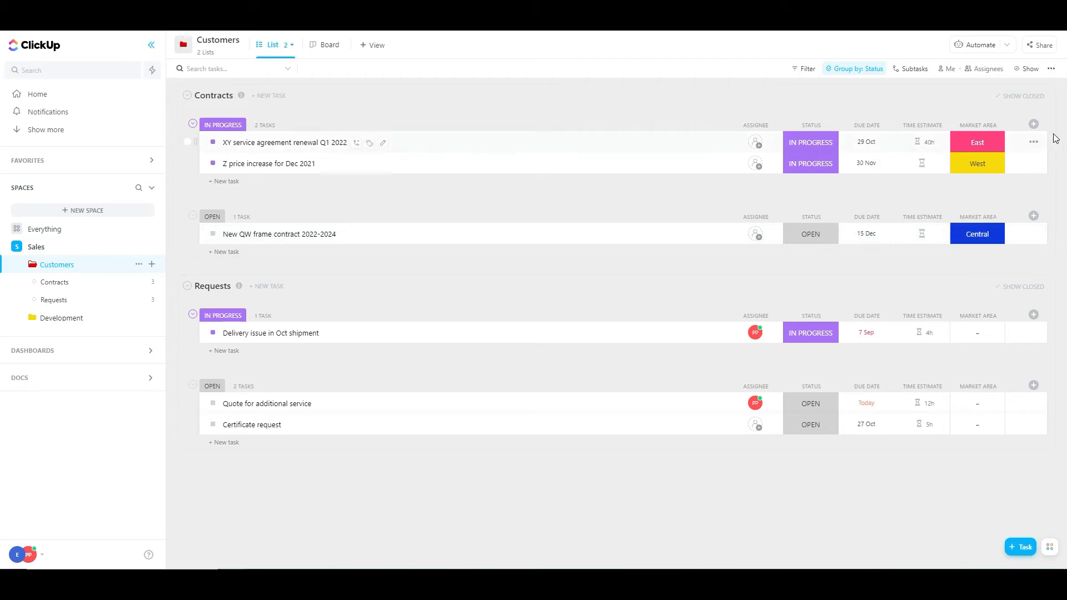
Step: Add a Money custom field named Valuation in US Dollars as a column in the Customers folder
click(1034, 125)
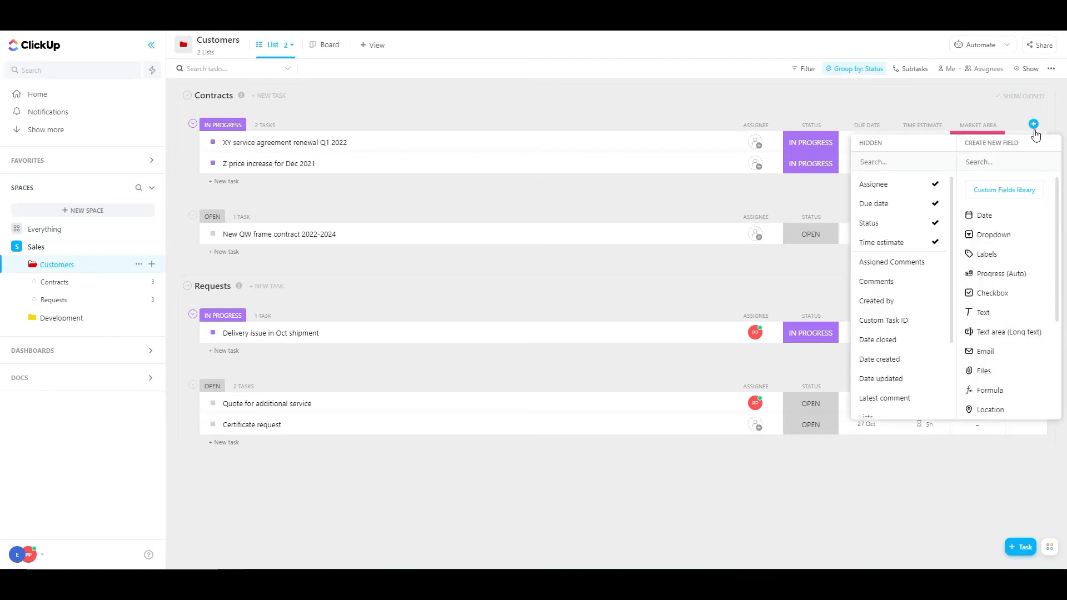
scroll(1054, 276, down, 1)
scroll(1054, 277, down, 4)
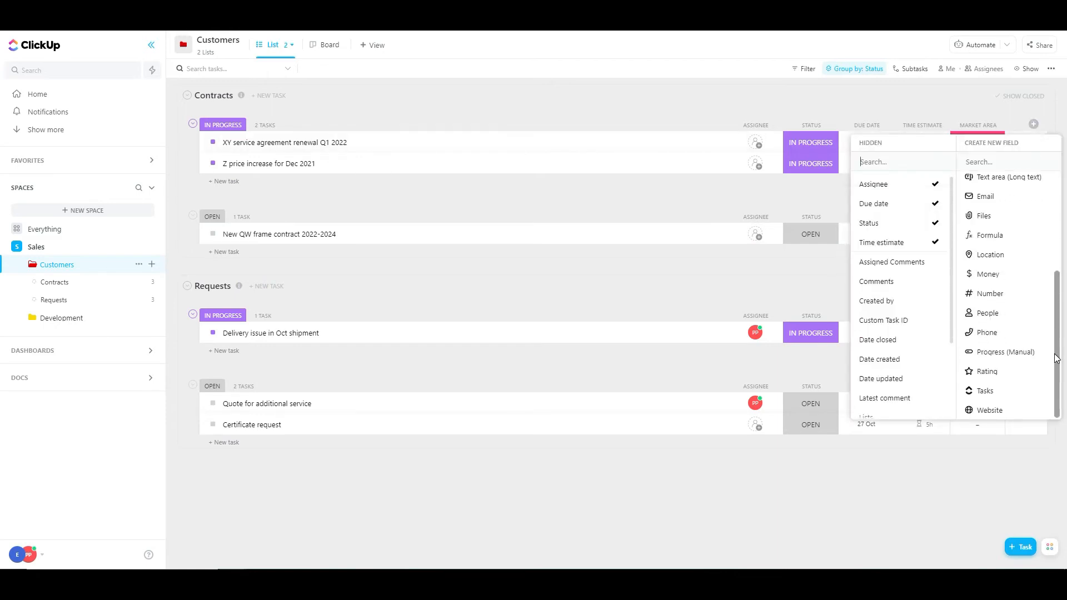
click(989, 274)
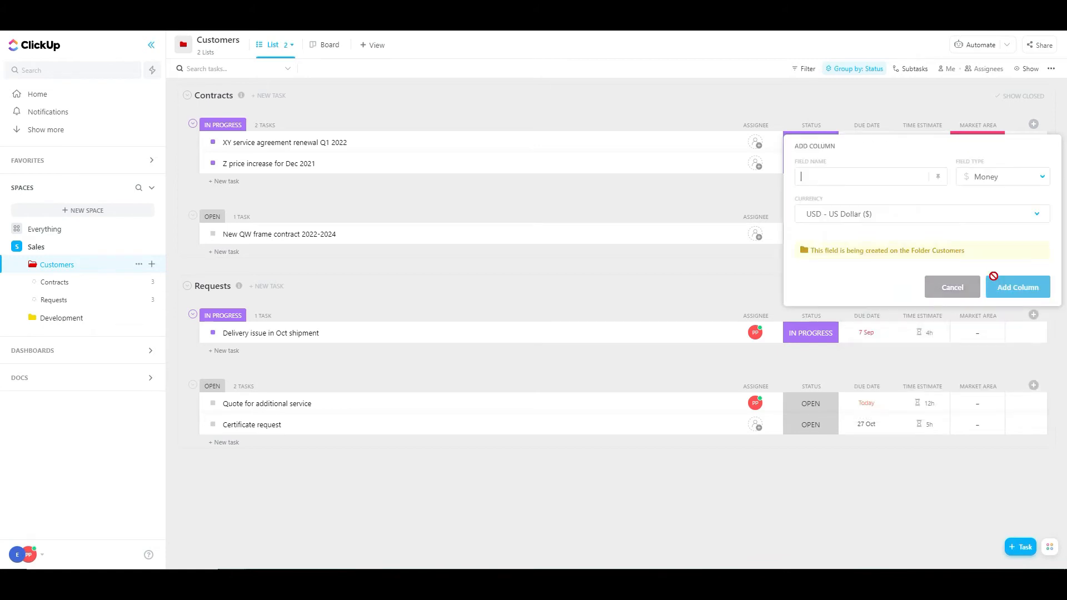
text(Valuation)
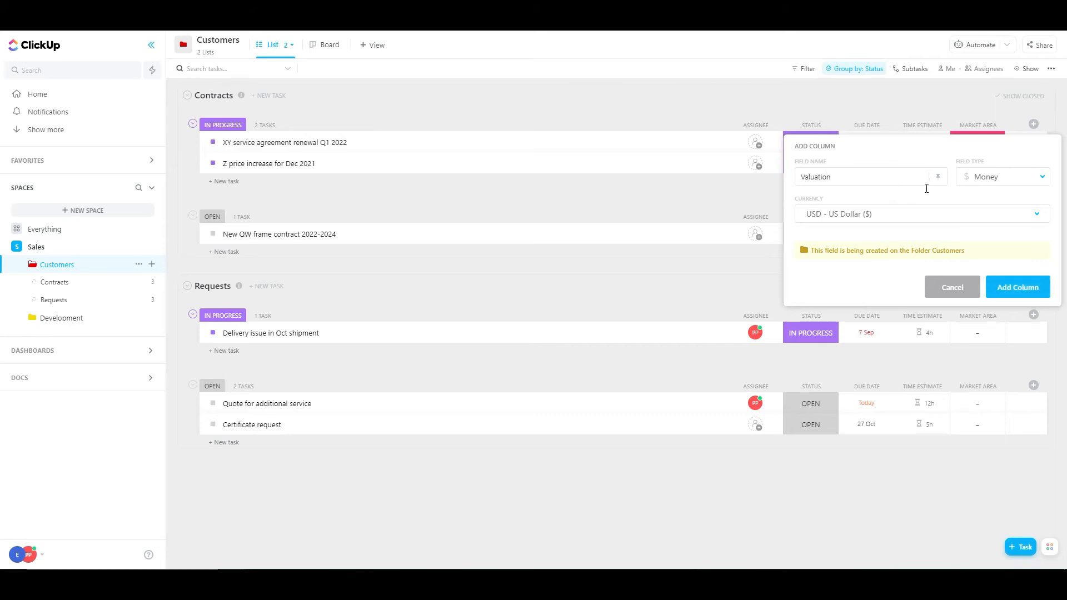
click(1025, 295)
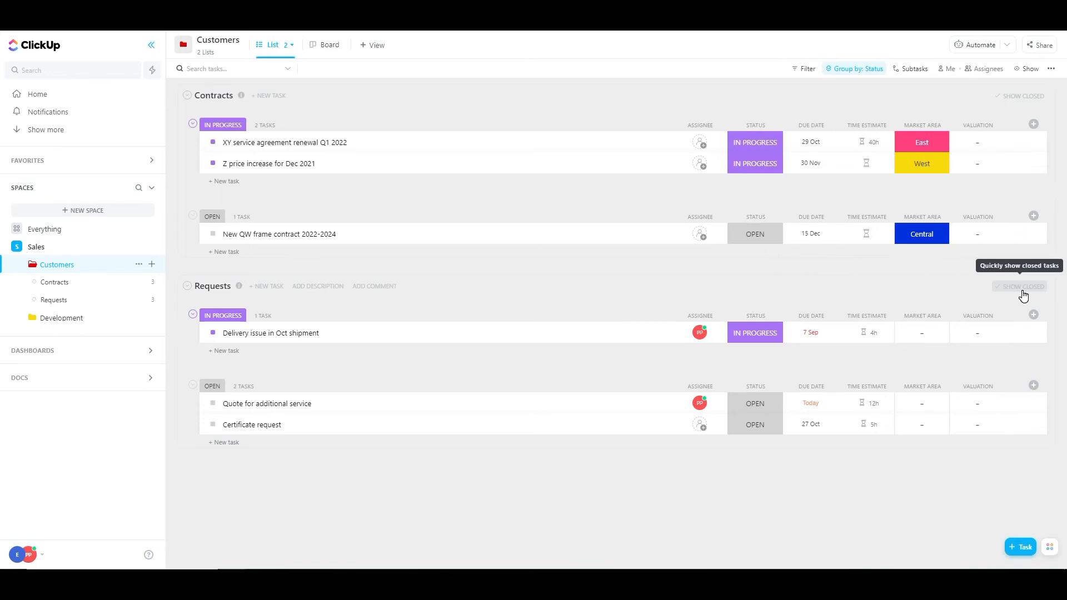
Step: Set the Valuation of the XY service agreement renewal Q1 2022 task to $20,000
click(981, 137)
text(2000)
key(Return)
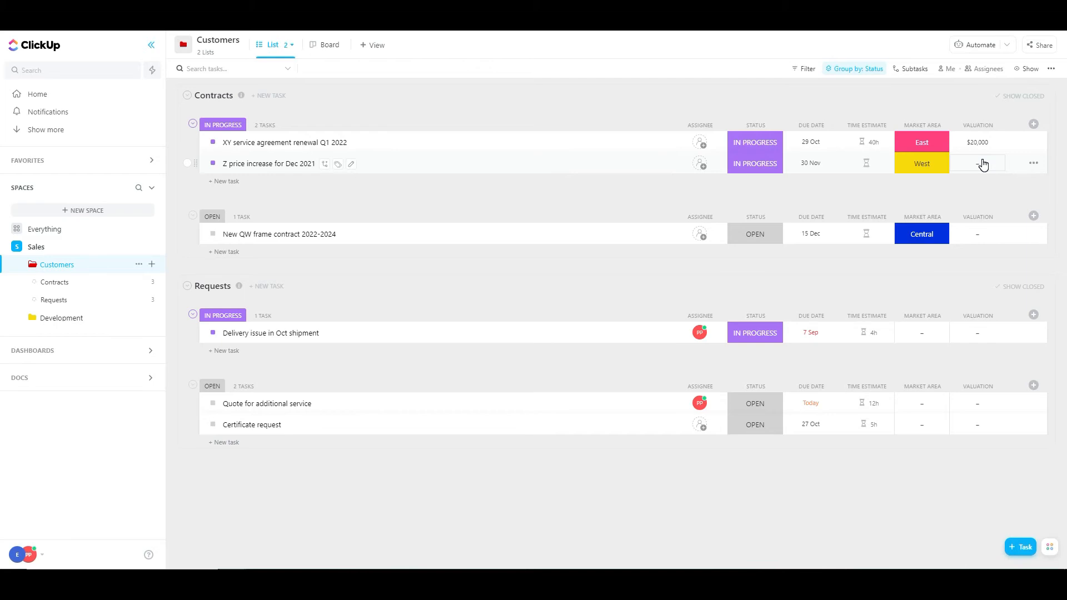
Step: Open the Z price increase for Dec 2021 task and reveal its empty custom fields
click(280, 168)
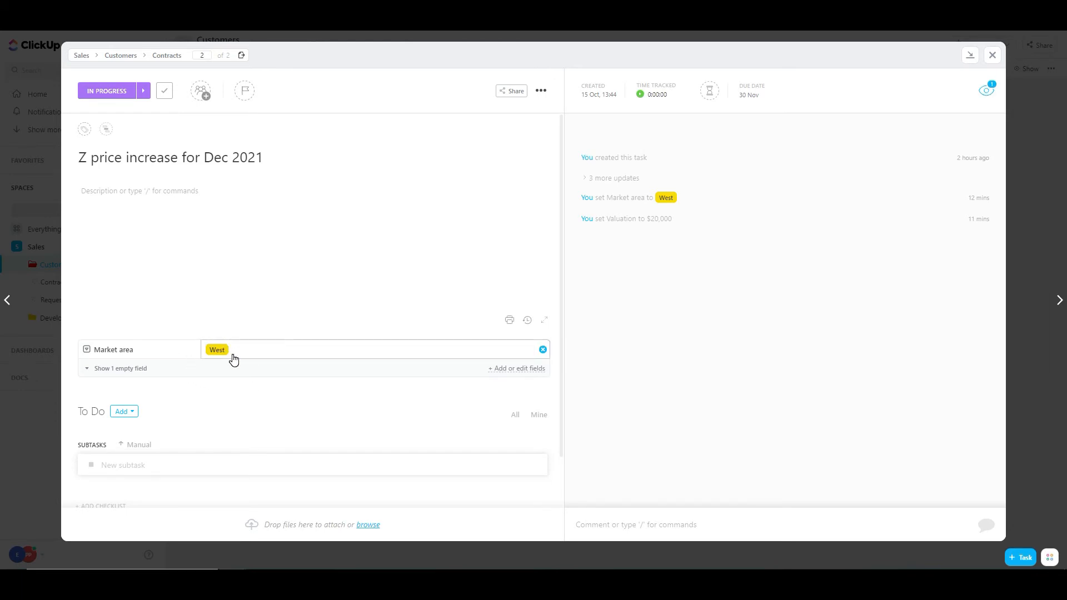
click(139, 378)
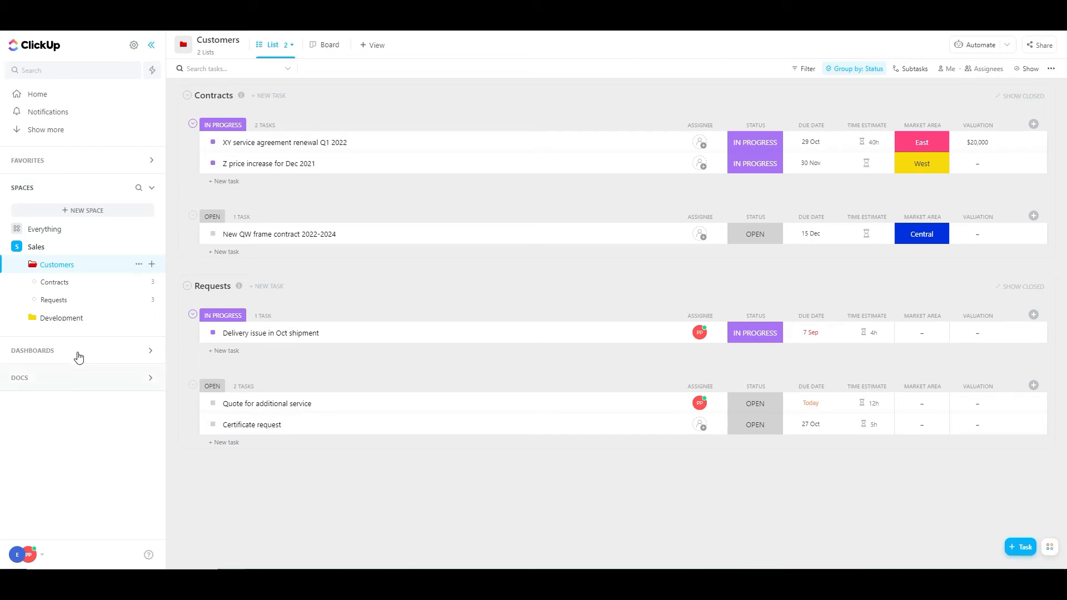
Step: From Everything, check where the existing Valuation money field is used in the Custom Fields library and reuse that field
click(58, 232)
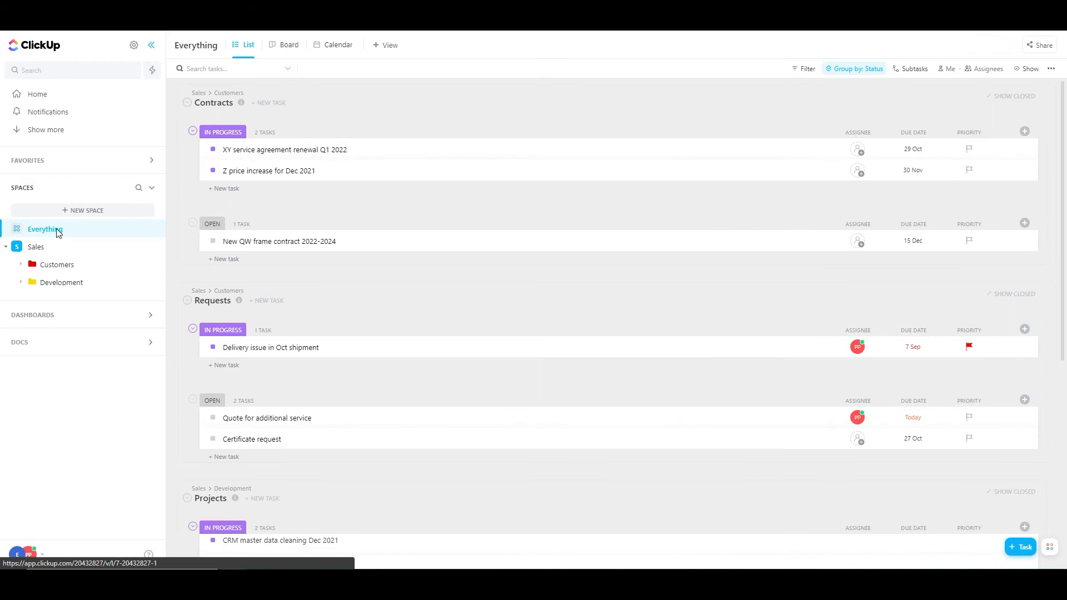
click(1025, 132)
click(1017, 199)
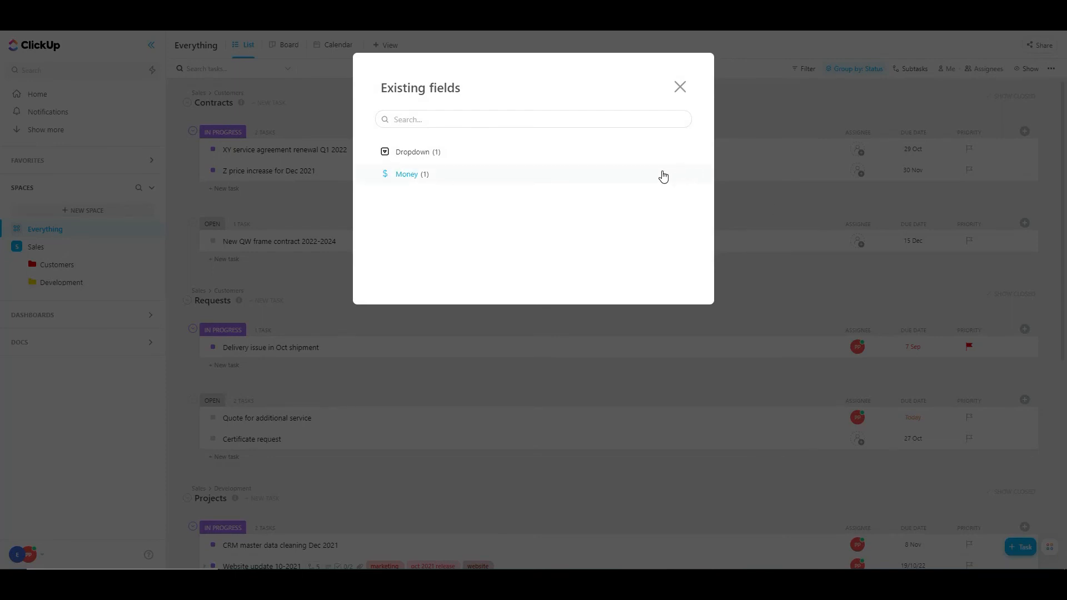
click(420, 177)
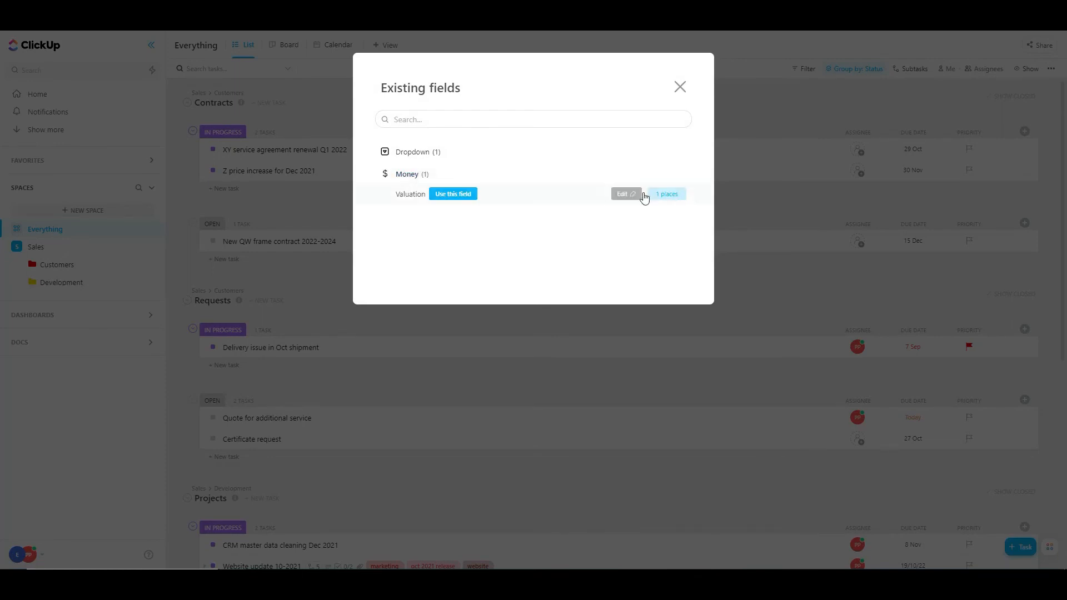
click(660, 195)
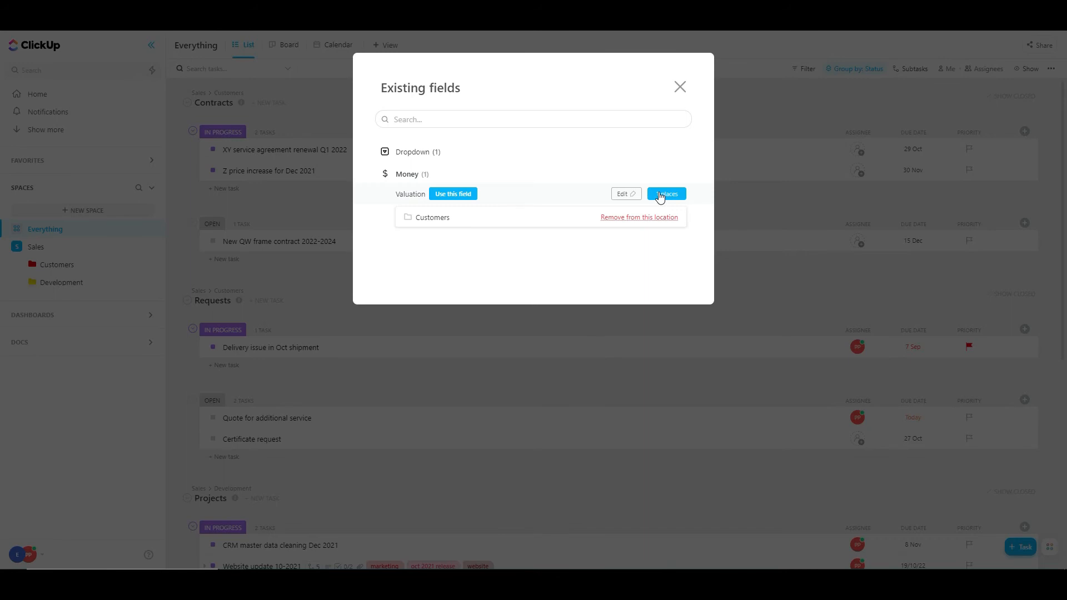
click(466, 195)
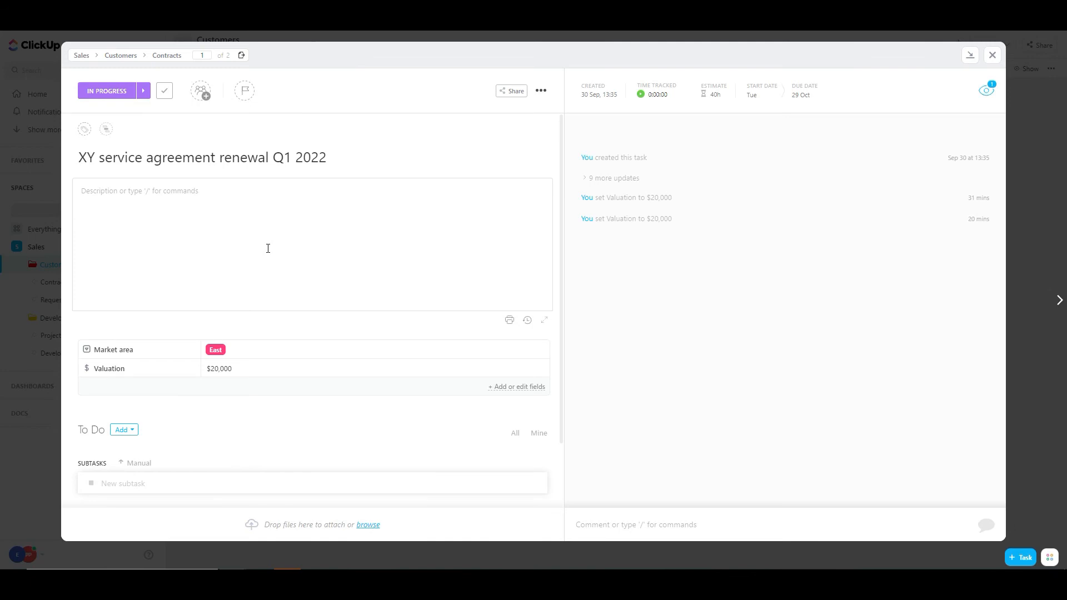
Step: Move the XY service agreement renewal Q1 2022 task to the Projects list in the Development folder
click(241, 56)
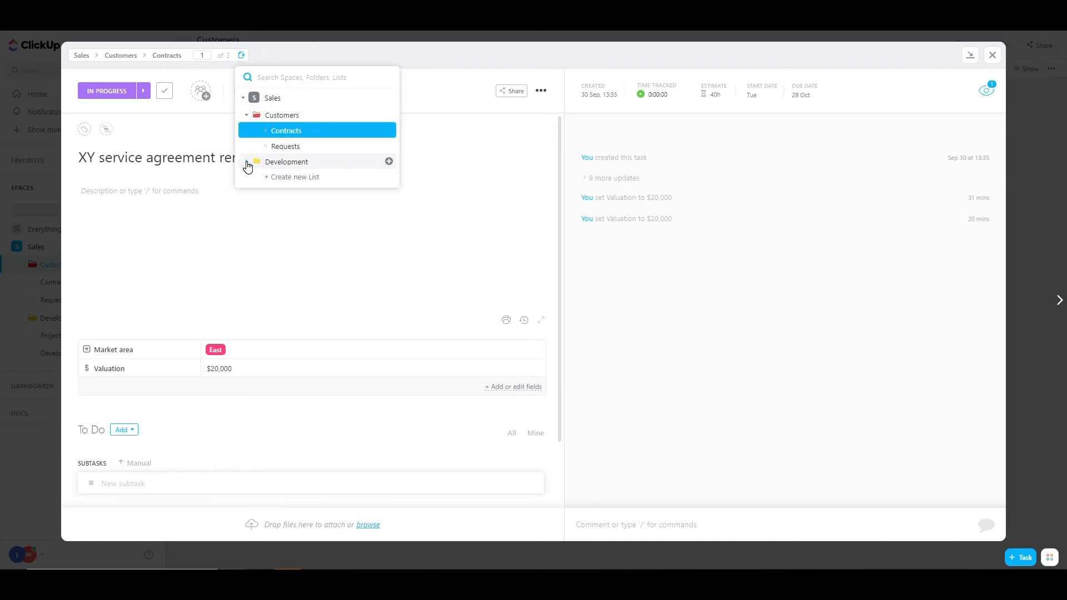
click(246, 163)
click(288, 178)
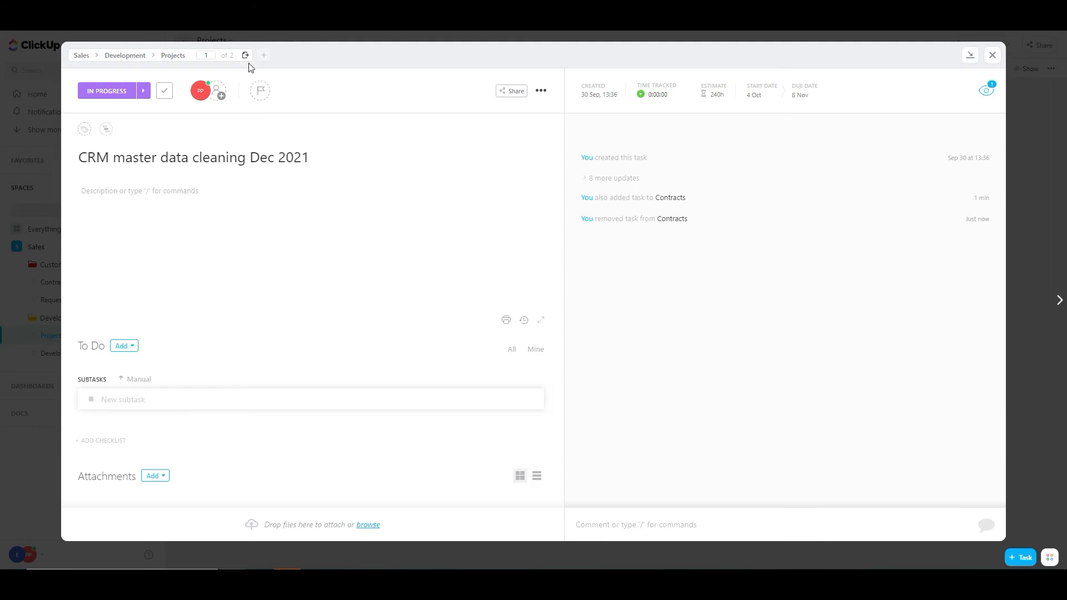
Step: Add the CRM master data cleaning Dec 2021 task to the Contracts list as well and show its empty custom fields
click(264, 56)
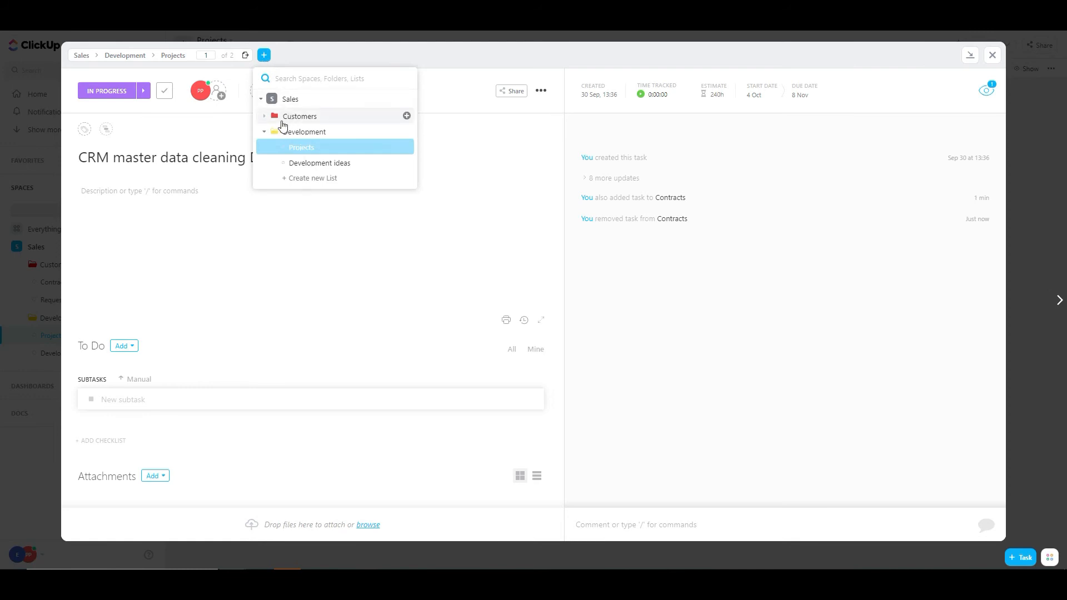
click(265, 116)
click(295, 135)
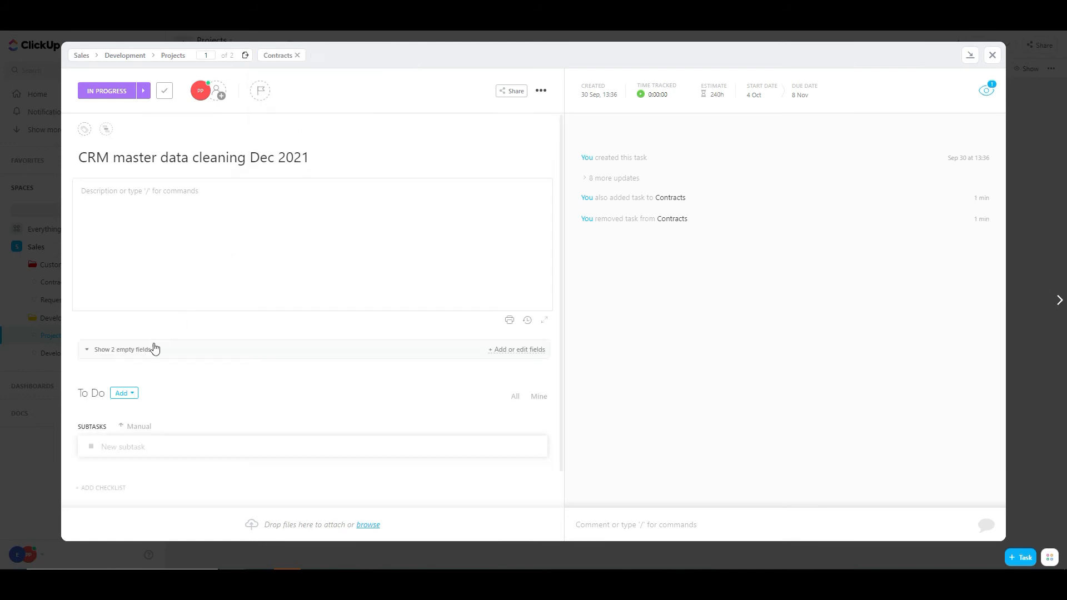
click(148, 350)
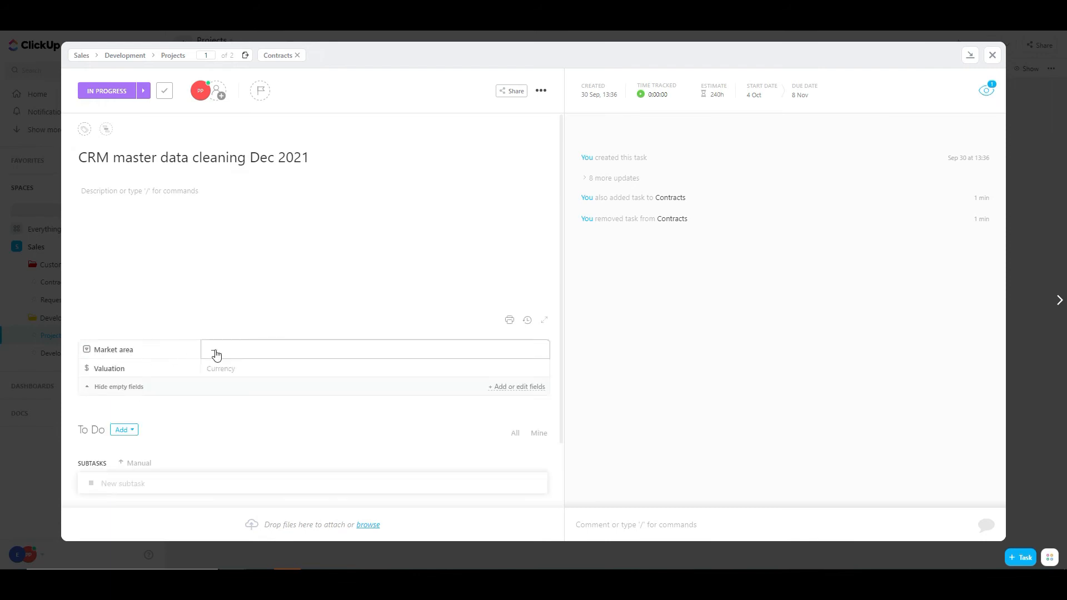